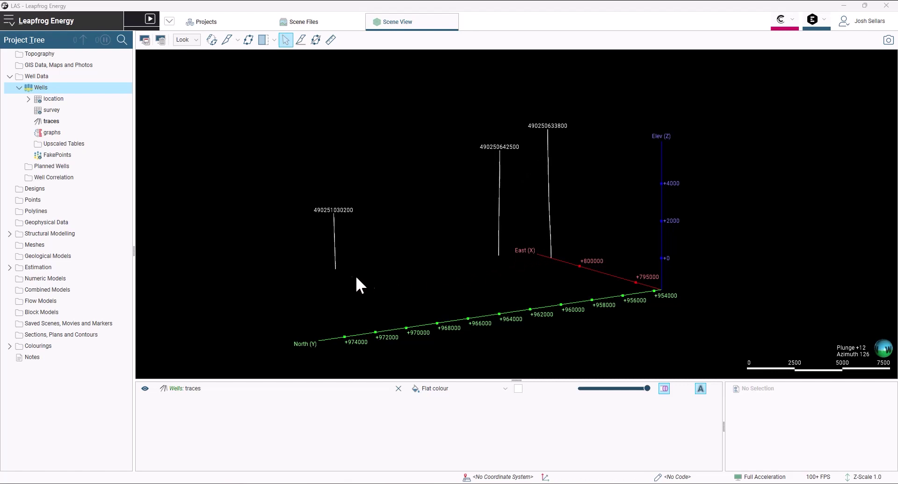
Import LAS data from all three .las files in the Wells folder.
right_click(46, 89)
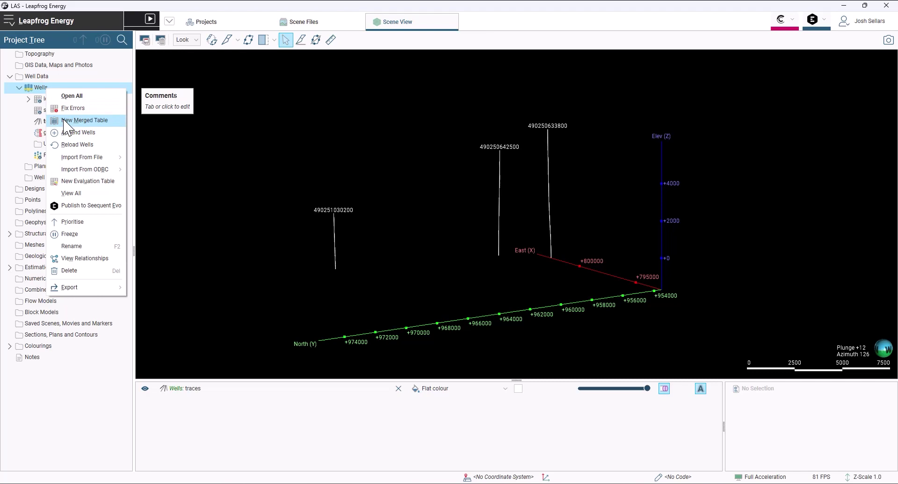
mouse_move(71, 156)
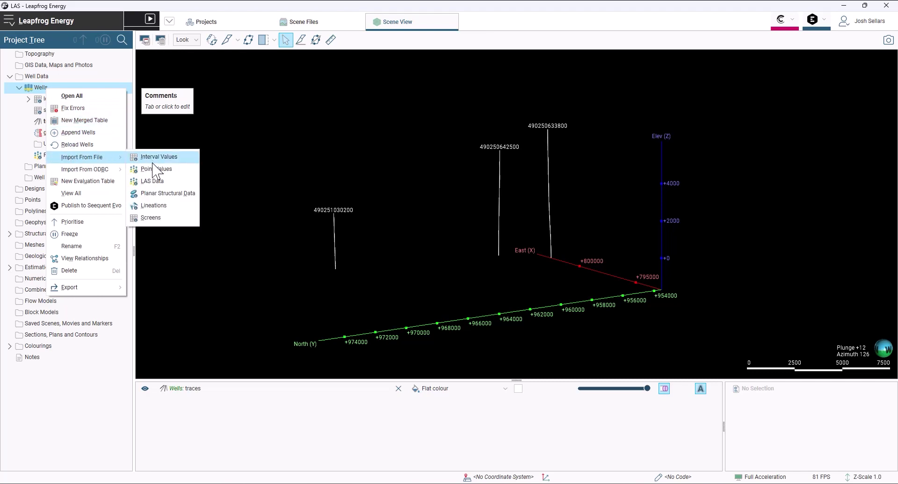
click(153, 181)
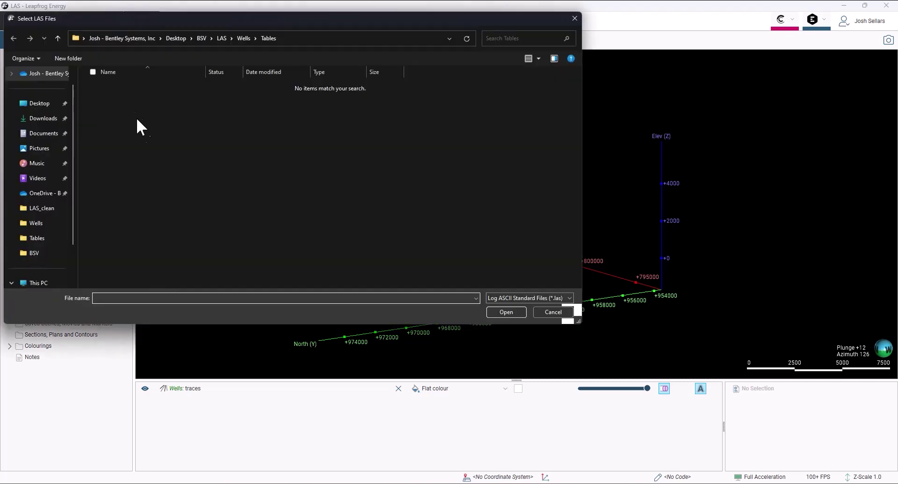
click(57, 38)
drag(110, 146, 136, 101)
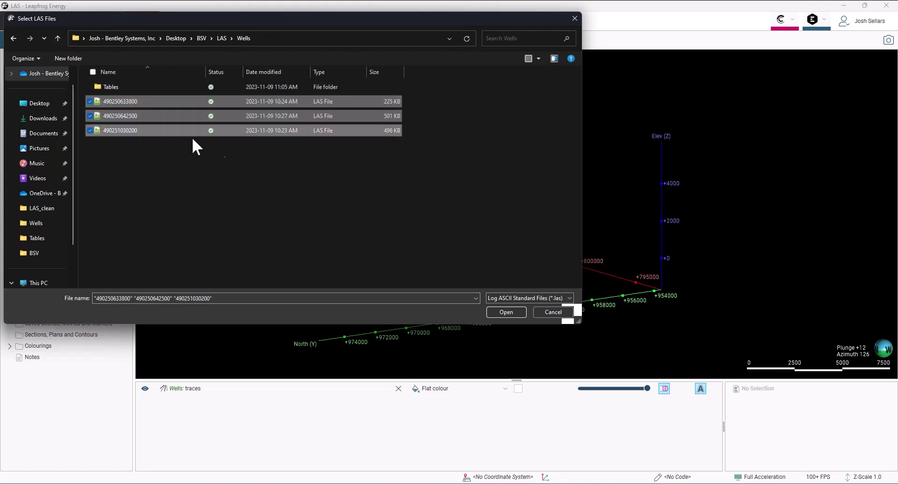
click(500, 313)
Move the Import LAS Data dialog aside and set every LAS column to import.
drag(390, 99, 346, 92)
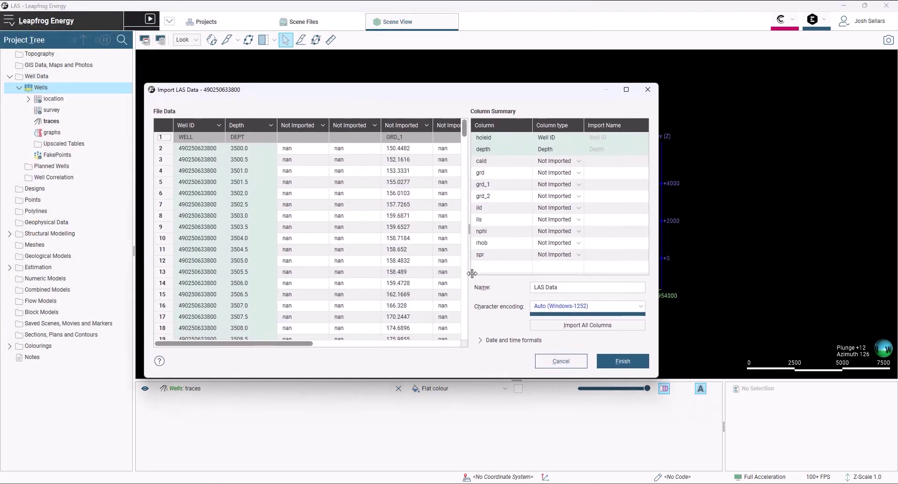
click(576, 328)
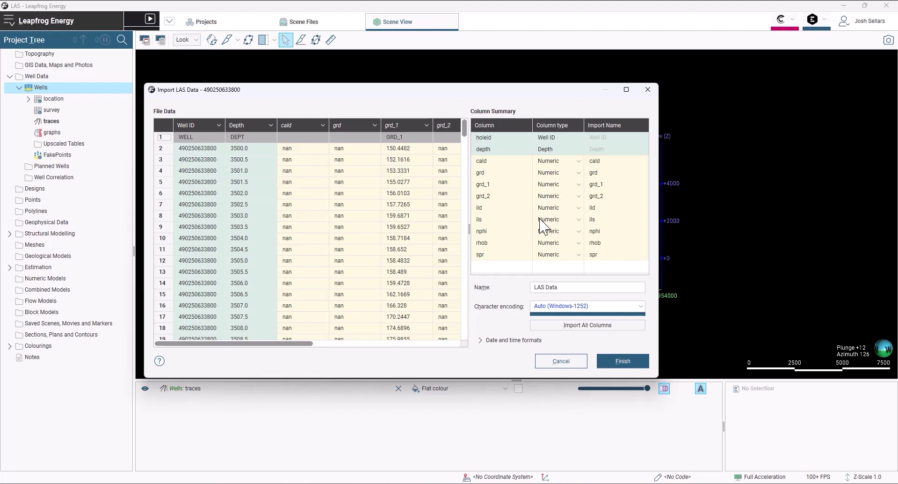
Finish the LAS import and show grd, grd_1, then grd_2 on the wells in the scene.
click(623, 363)
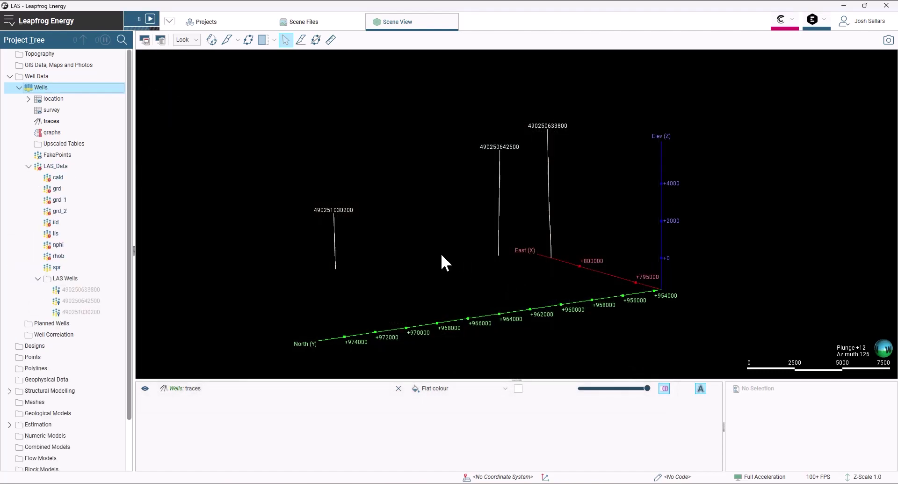
click(61, 189)
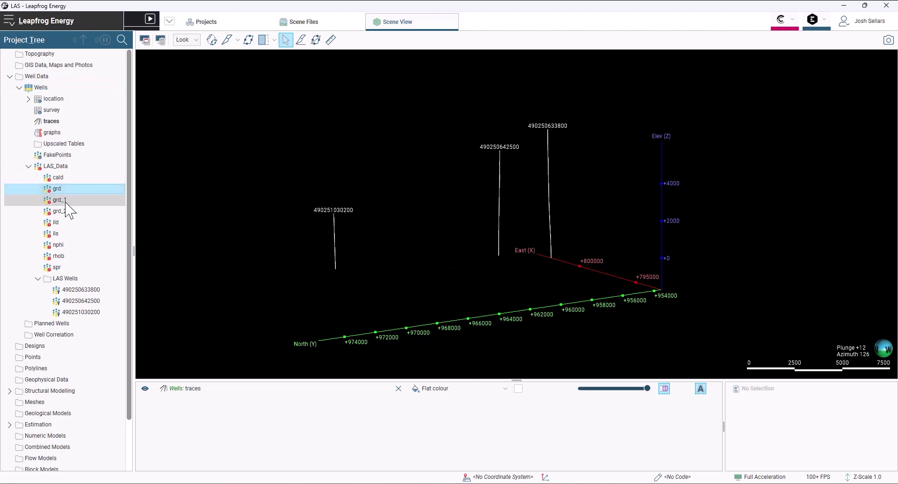
ctrl+click(63, 211)
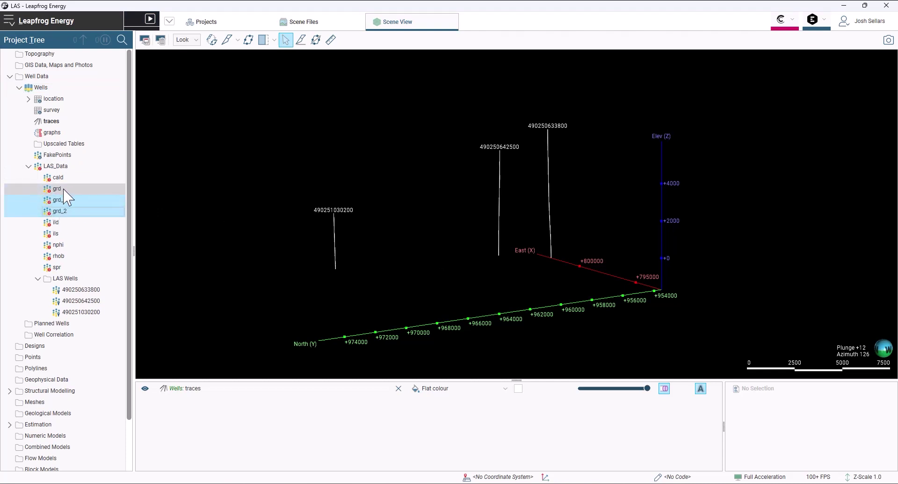
drag(63, 189, 309, 221)
drag(85, 201, 489, 245)
drag(60, 210, 488, 236)
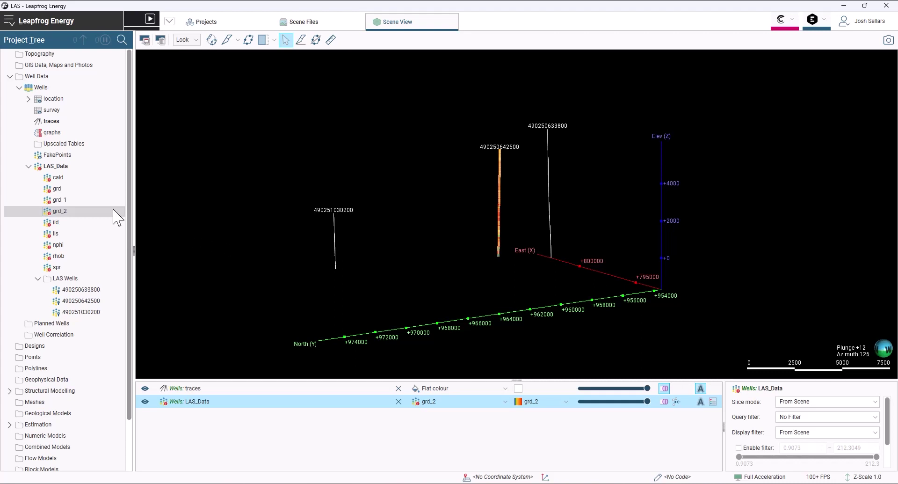
Select the grd, grd_1 and grd_2 columns, then the LAS_Data table.
click(87, 188)
key(shift+Down)
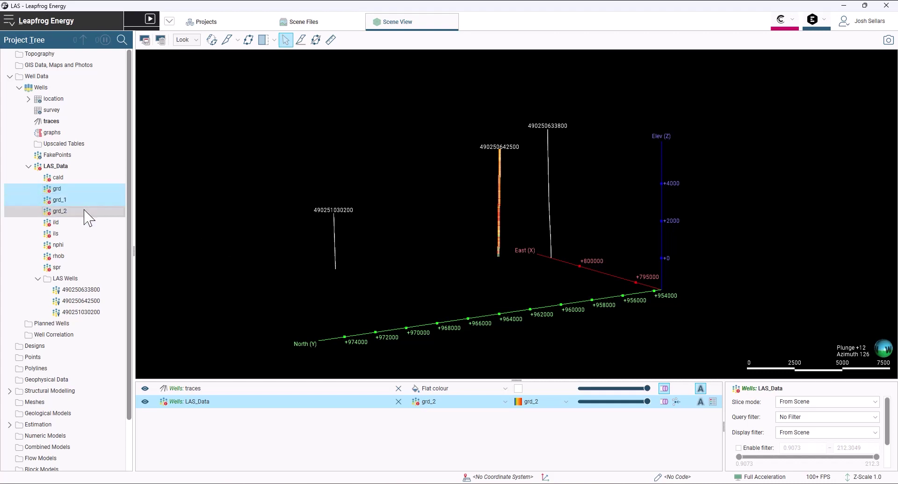
key(shift+Down)
click(64, 166)
Load LAS_Data calculations from the saved .lfc file in Tables, adjust GRD_combo1's grd reference, and save.
right_click(60, 169)
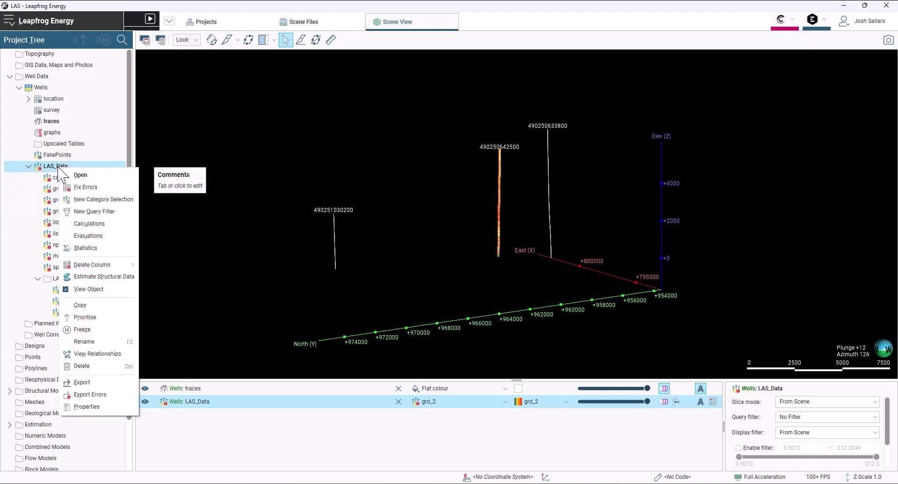
click(87, 224)
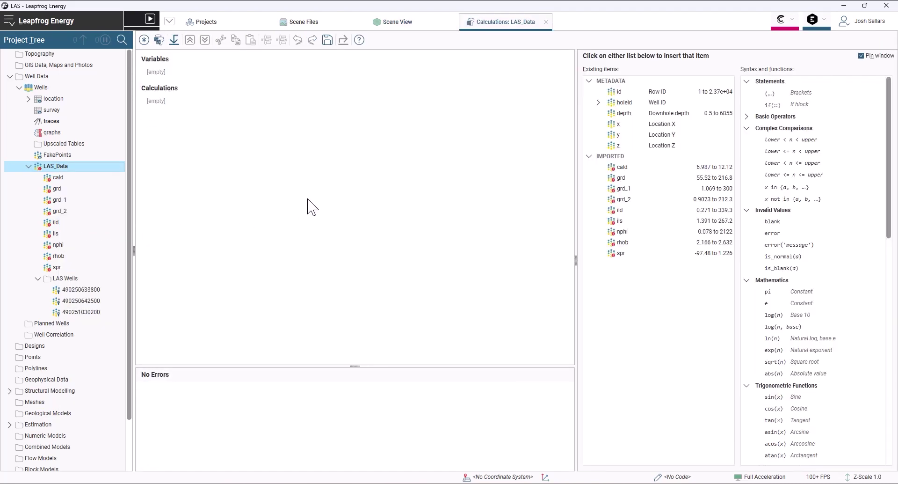
click(179, 42)
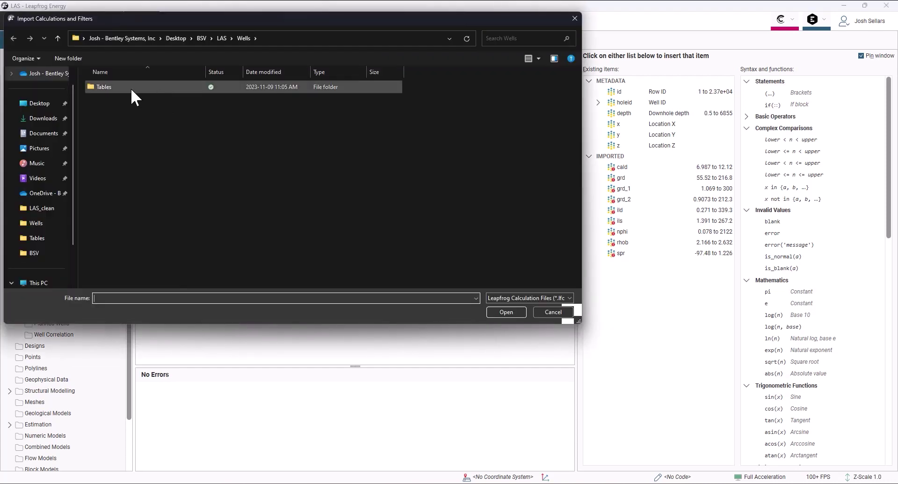
double_click(131, 88)
double_click(133, 88)
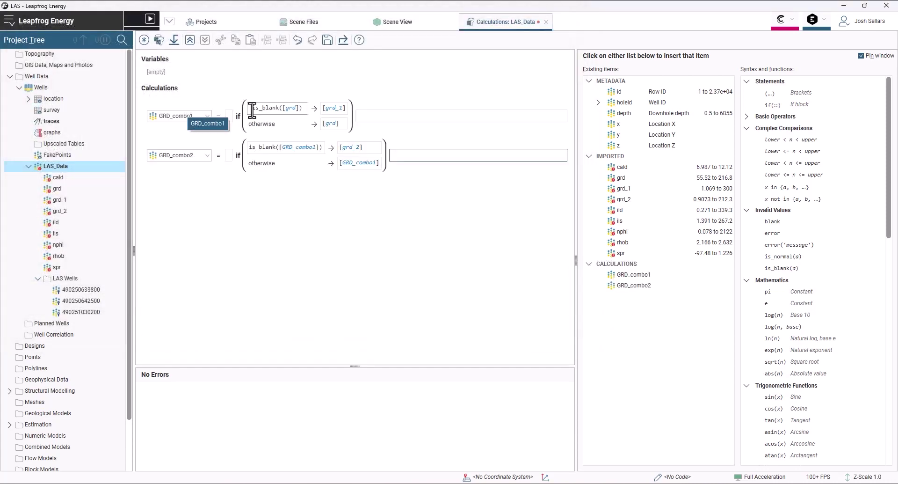
double_click(291, 109)
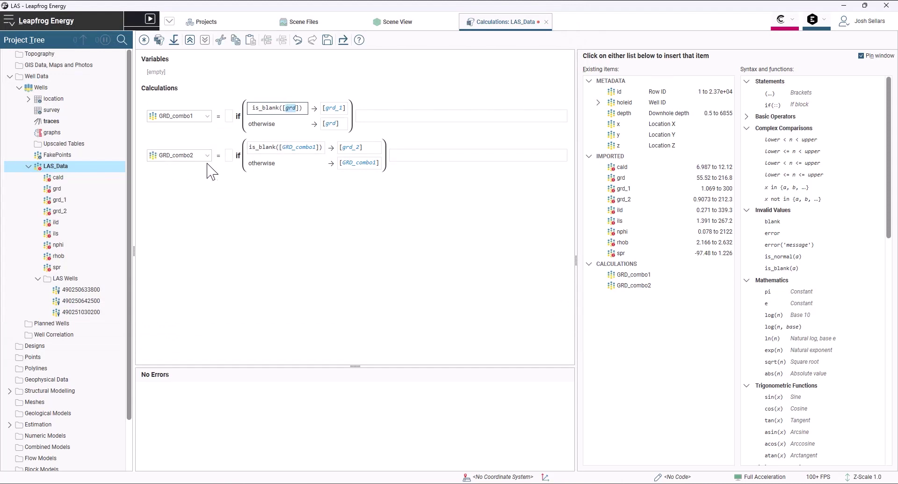
click(327, 39)
click(384, 25)
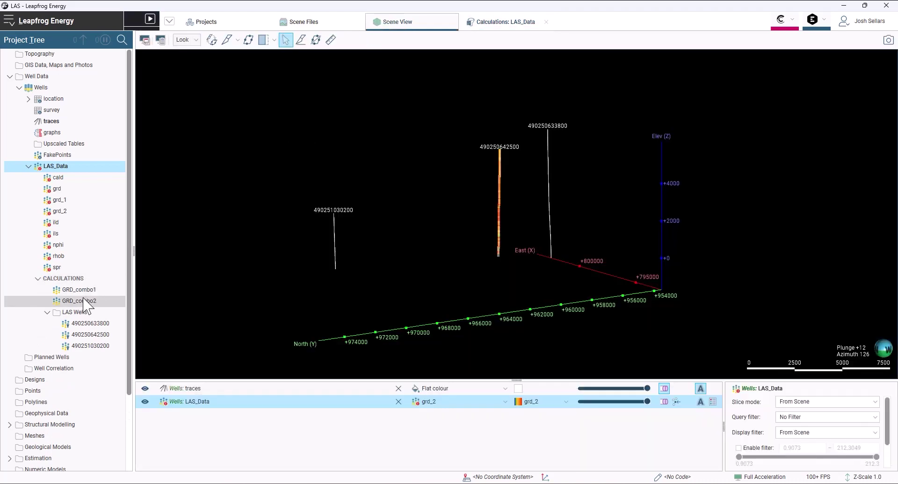
Colour the wells by GRD_combo2 and display them as thick cylinders, zoomed in and centred.
drag(75, 301, 463, 262)
click(664, 401)
scroll(526, 203, up, 5)
drag(509, 206, 482, 192)
right_drag(482, 193, 507, 202)
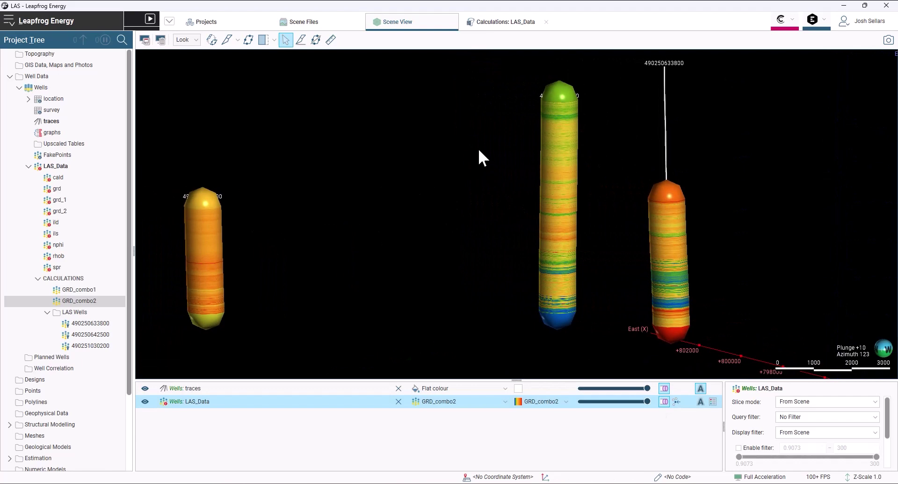
click(490, 24)
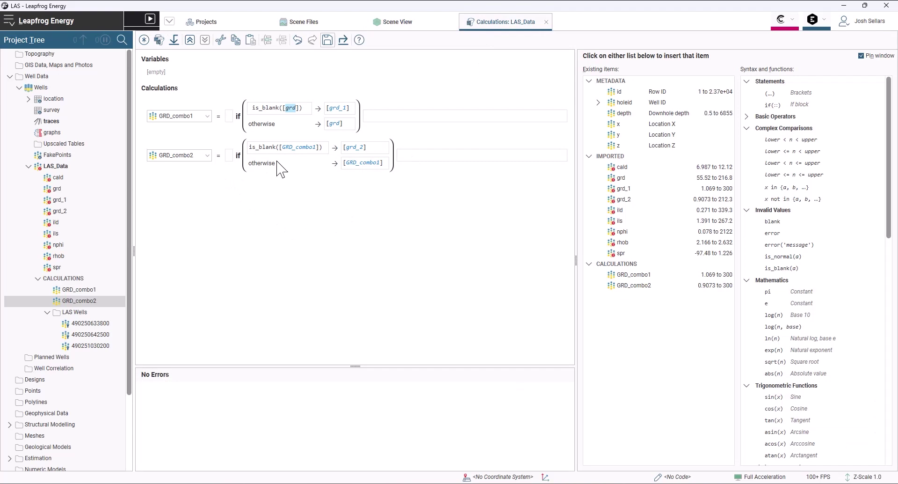
Delete the GRD_combo2 and GRD_combo1 calculations from LAS_Data.
key(Delete)
click(190, 117)
click(192, 182)
click(505, 273)
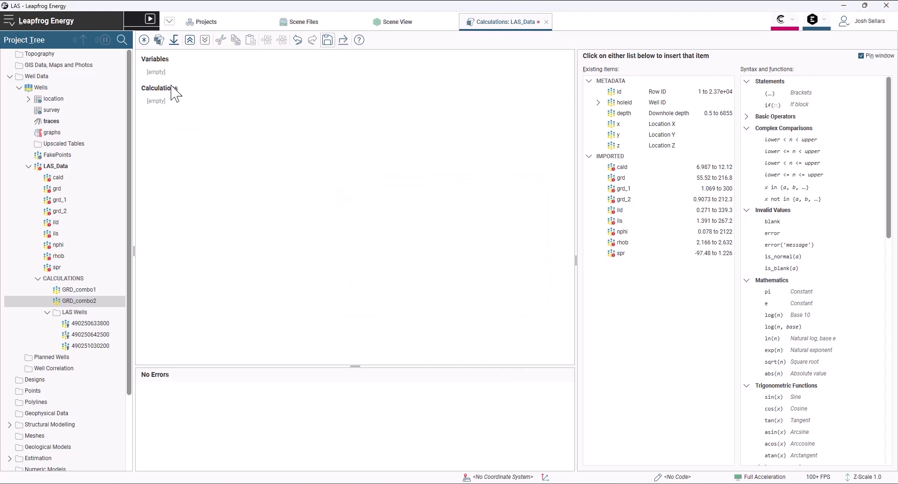
Start a new numeric calculation from the New Item list.
click(145, 41)
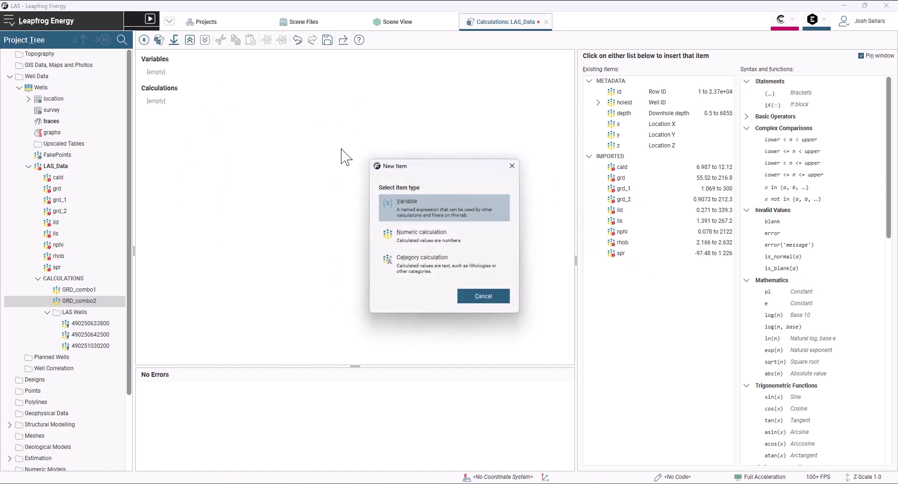
key(Escape)
click(145, 40)
click(420, 244)
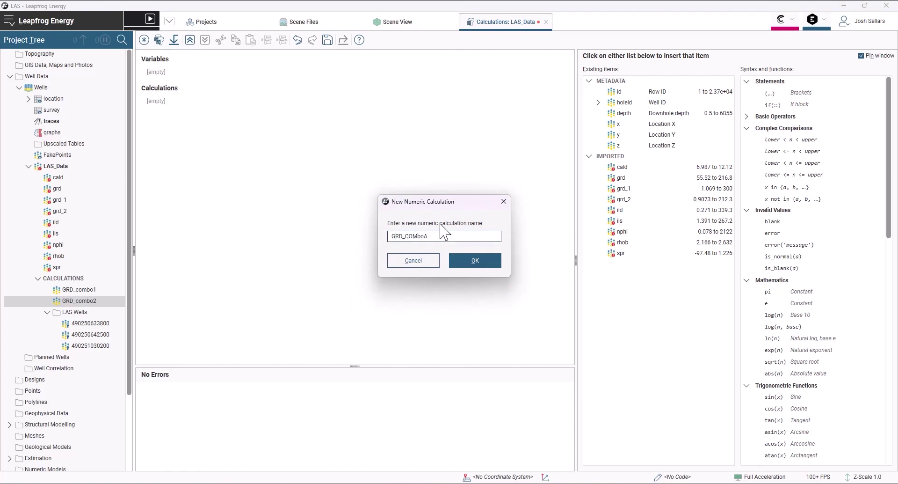
Name it GRD_ComboA, define if is_blank([grd]) then [grd_1] otherwise [grd], and save.
key(Return)
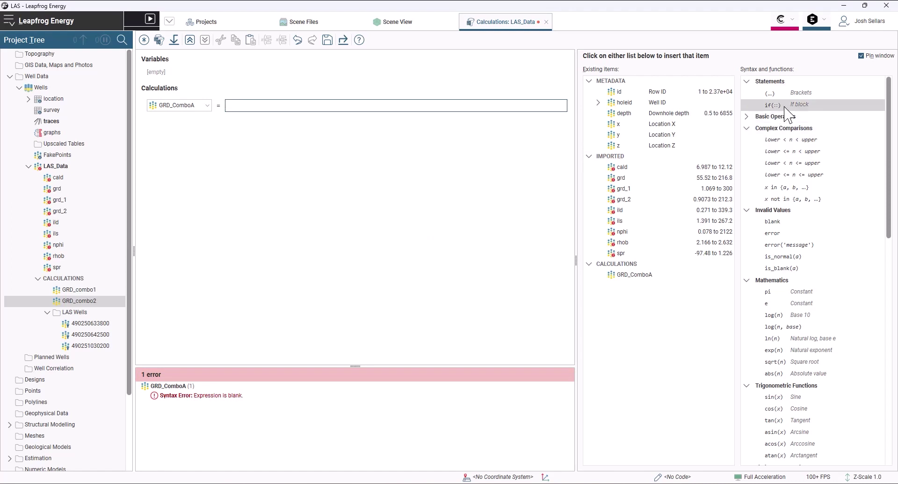
click(785, 107)
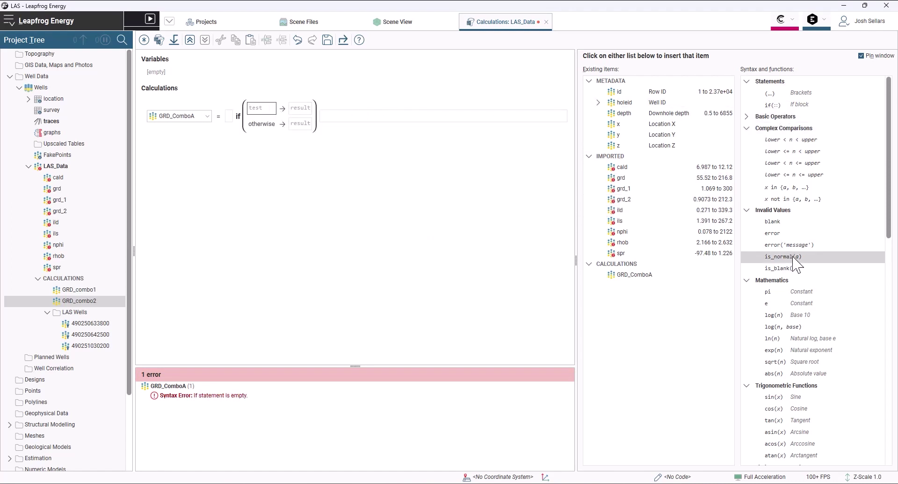
click(798, 271)
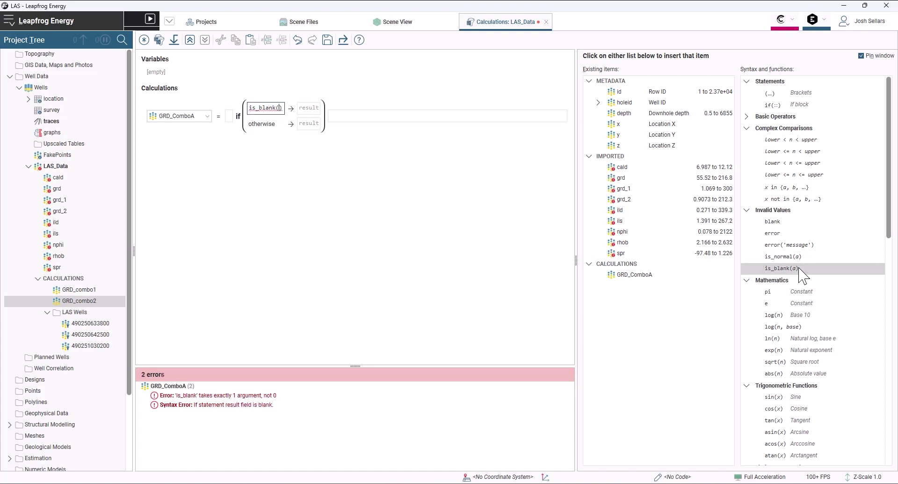
click(625, 178)
click(326, 108)
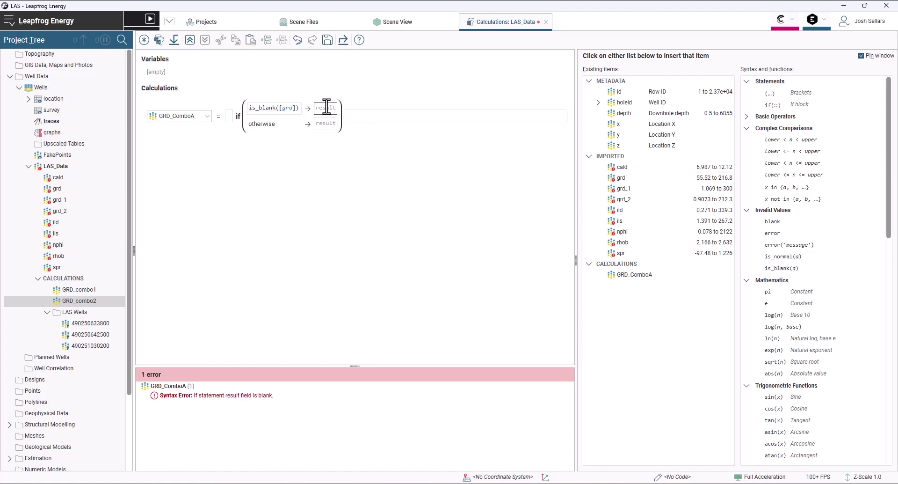
click(635, 189)
click(331, 122)
click(622, 178)
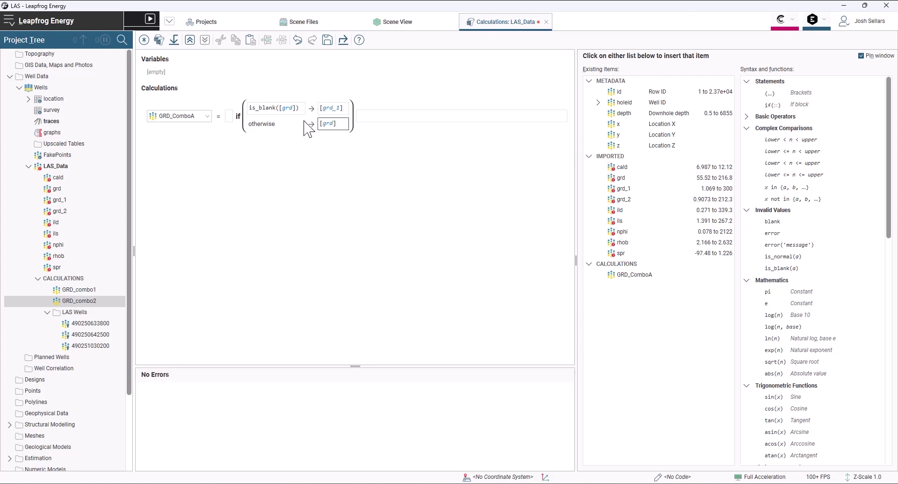
click(327, 40)
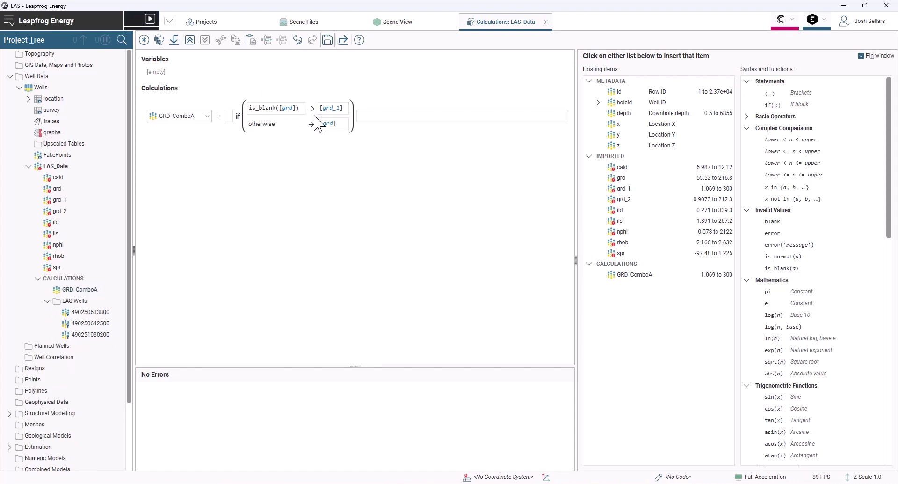
double_click(61, 189)
click(494, 269)
click(288, 102)
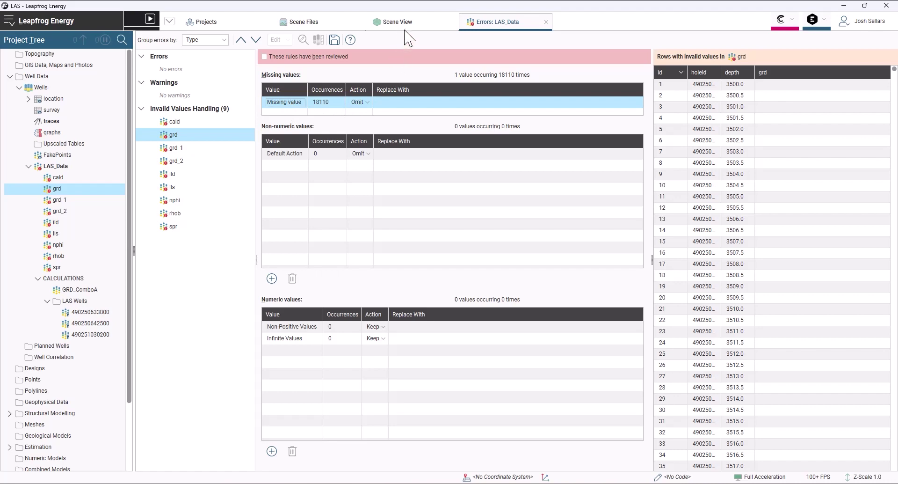
click(546, 22)
click(547, 22)
right_click(76, 169)
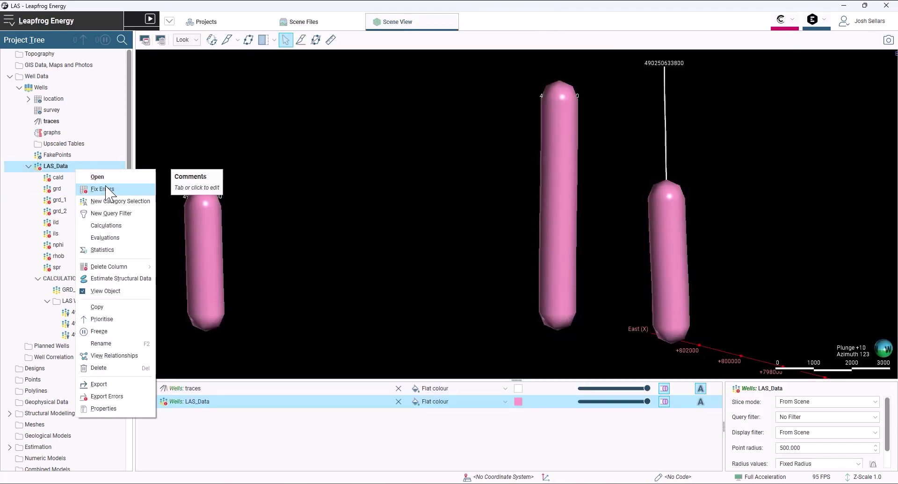
click(114, 225)
drag(248, 108, 278, 108)
Review GRD_ComboA's [grd_1] and [grd] result expressions, then bring up the New Item type list.
click(279, 108)
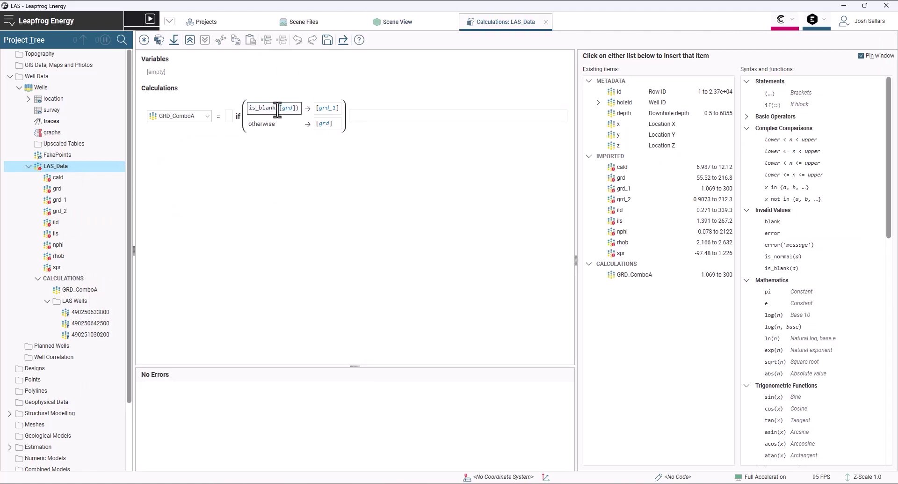
click(320, 108)
drag(319, 109, 329, 108)
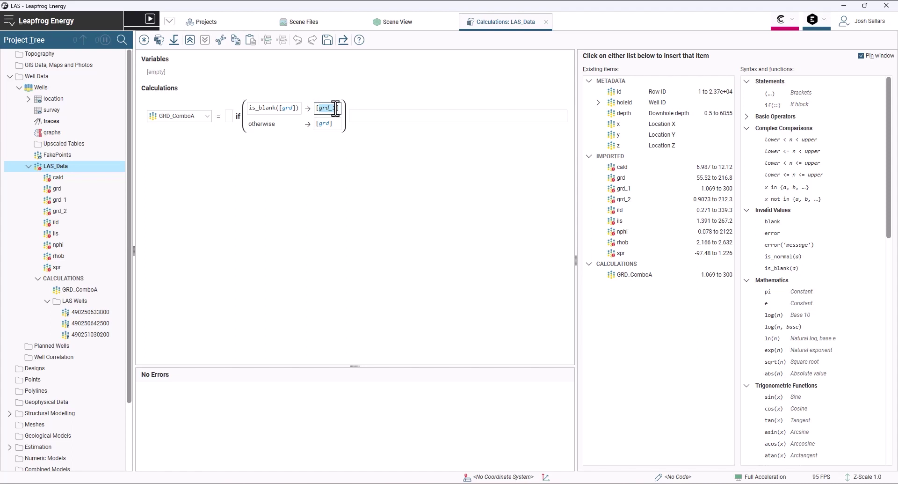
click(335, 124)
drag(336, 124, 332, 127)
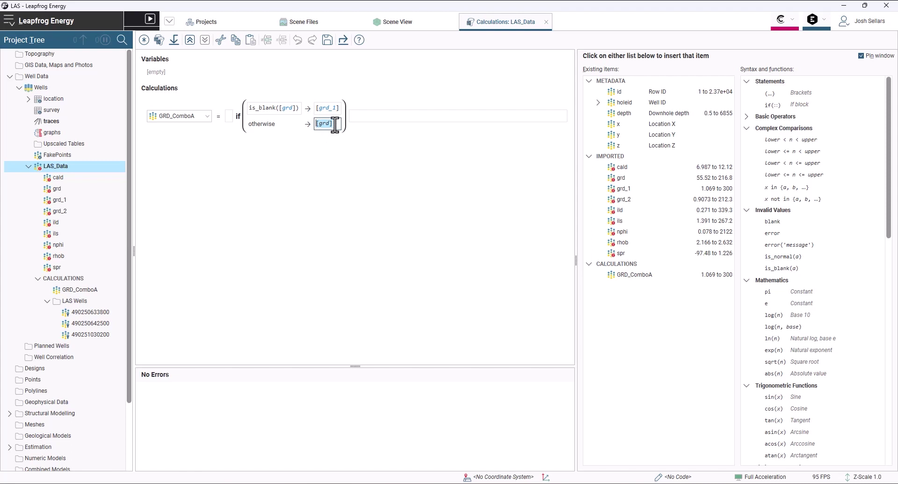
click(334, 124)
click(145, 40)
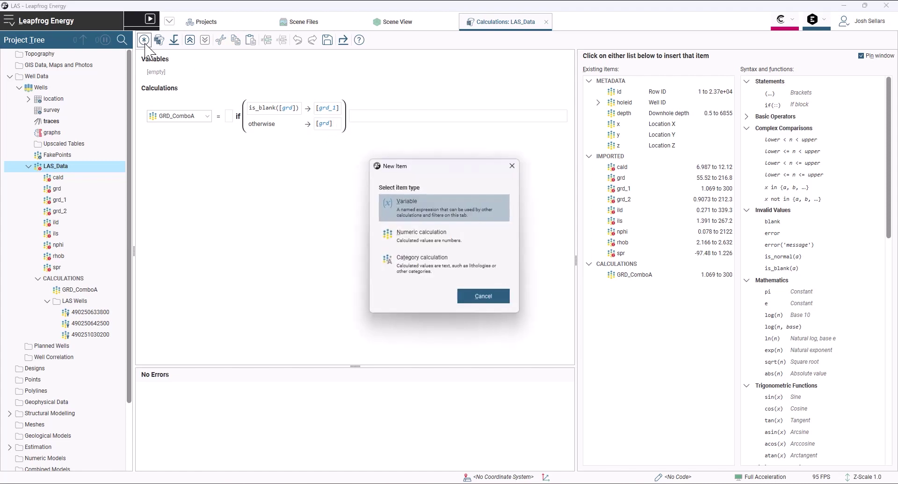
Create numeric calculation GRD_ComboB: is_blank([GRD_ComboA]) gives [grd_2], otherwise [GRD_ComboA].
double_click(376, 228)
text(GRD_ComboB)
key(Return)
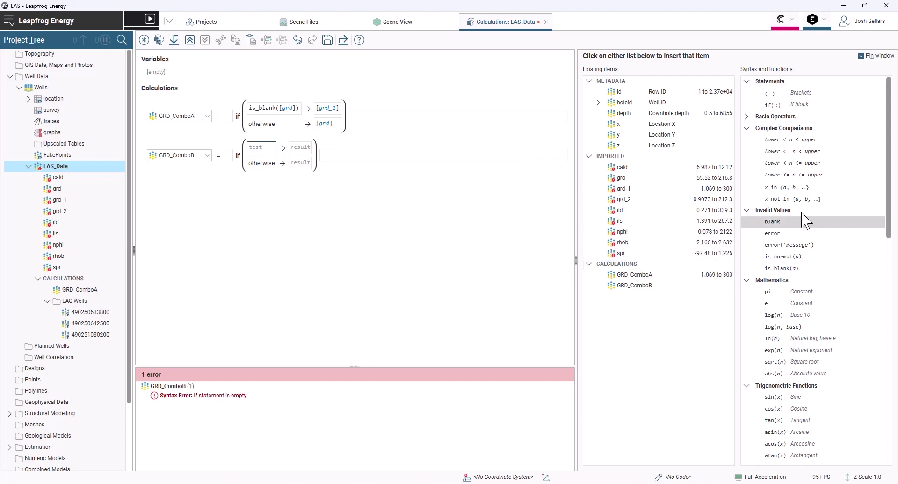
click(776, 268)
click(635, 274)
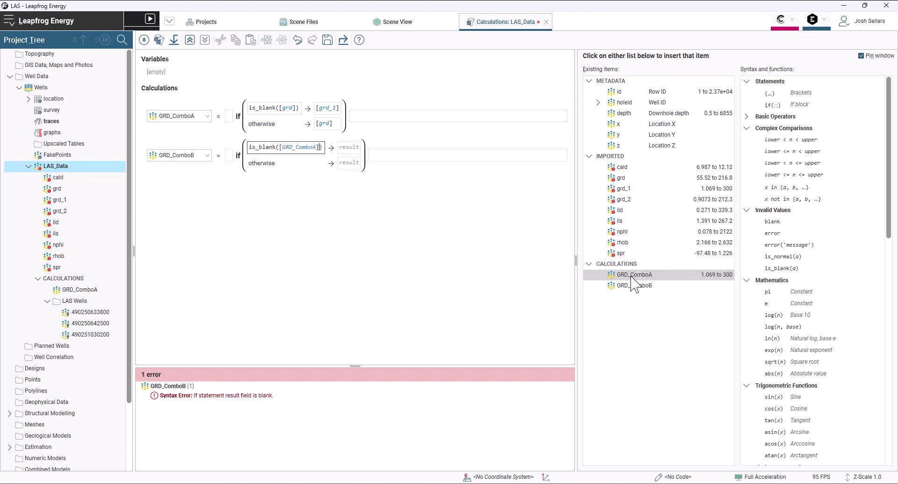
click(347, 148)
click(624, 199)
click(354, 163)
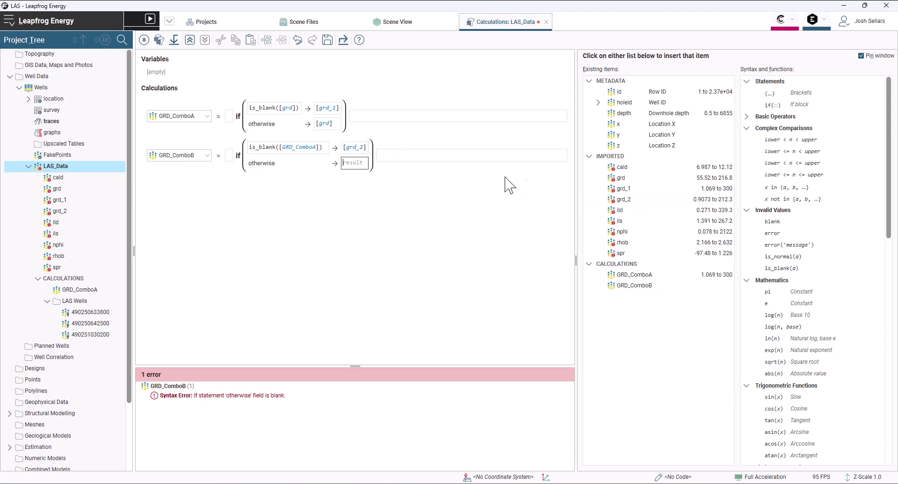
click(643, 276)
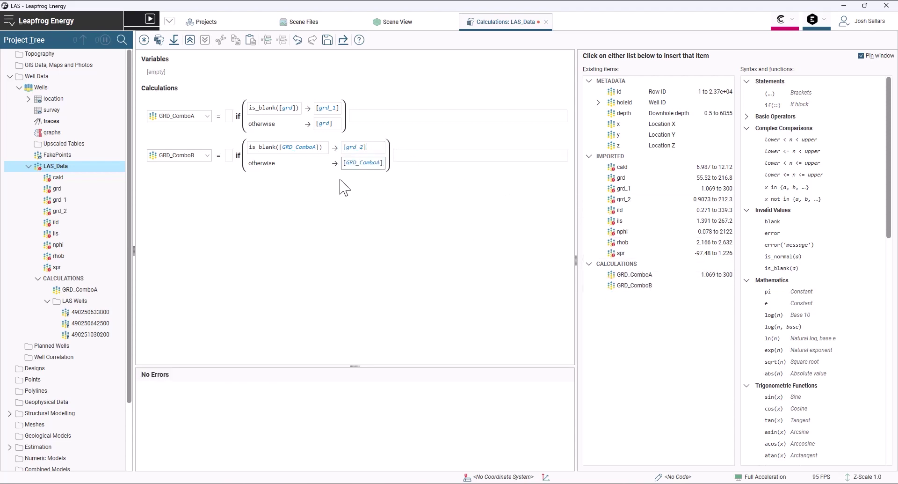
Save GRD_ComboB and colour the three wells by it in the 3D scene.
click(328, 40)
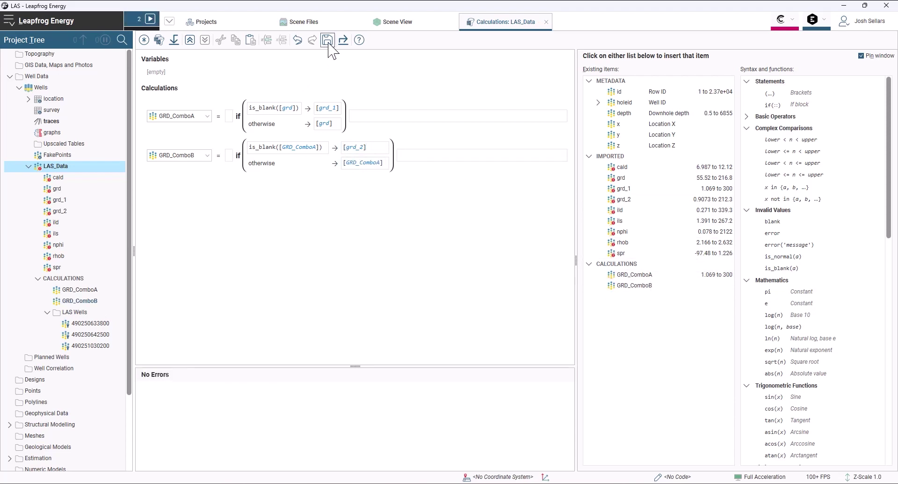
click(403, 22)
drag(77, 301, 448, 257)
scroll(483, 256, down, 2)
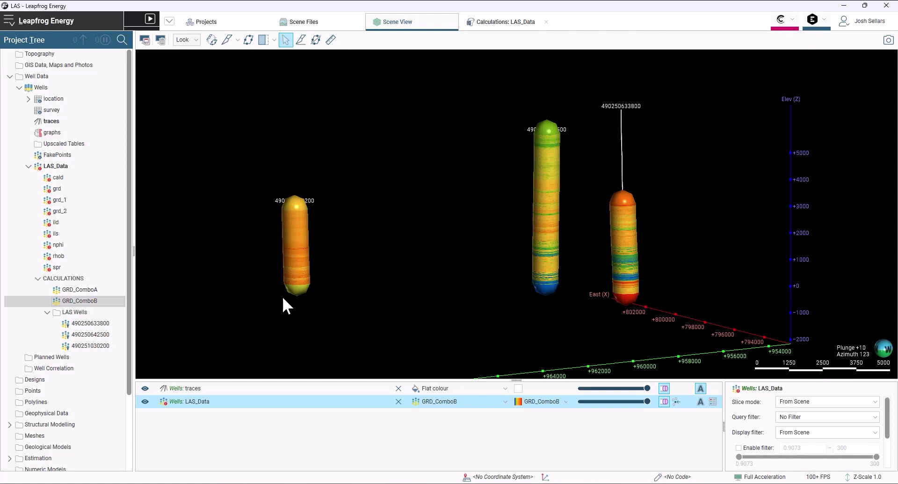
click(57, 189)
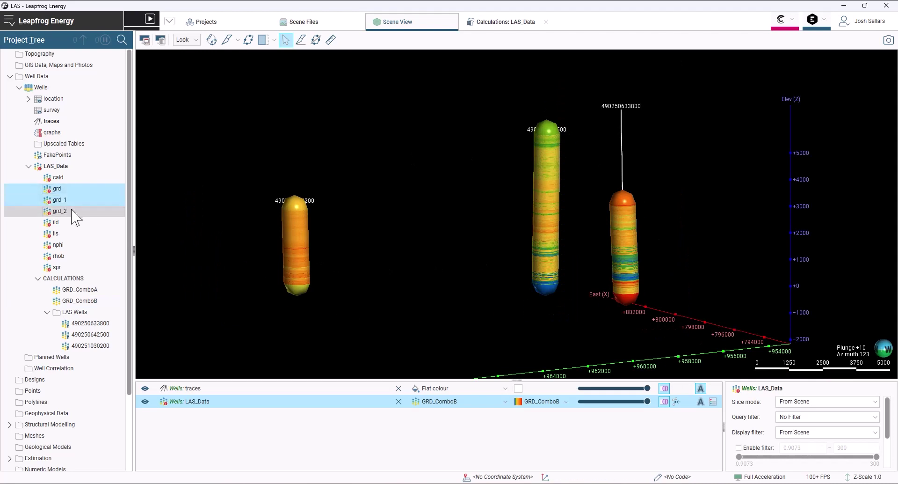